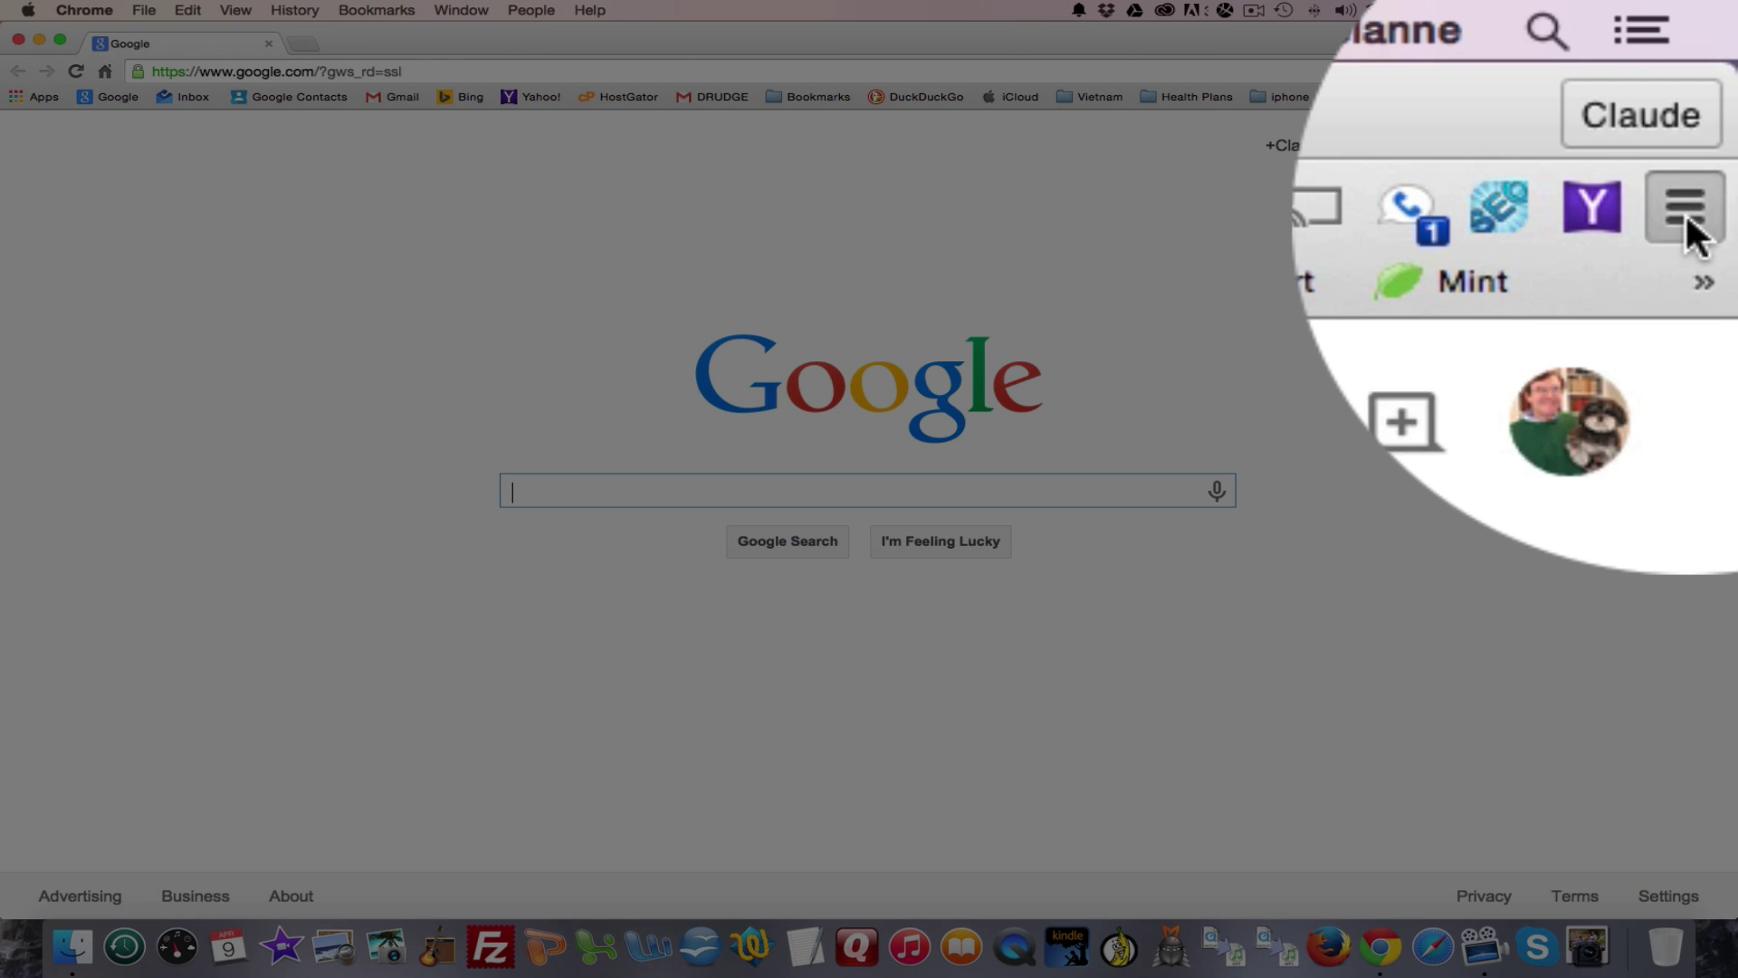
Open Chrome's Settings page from the main menu
left_click(1720, 78)
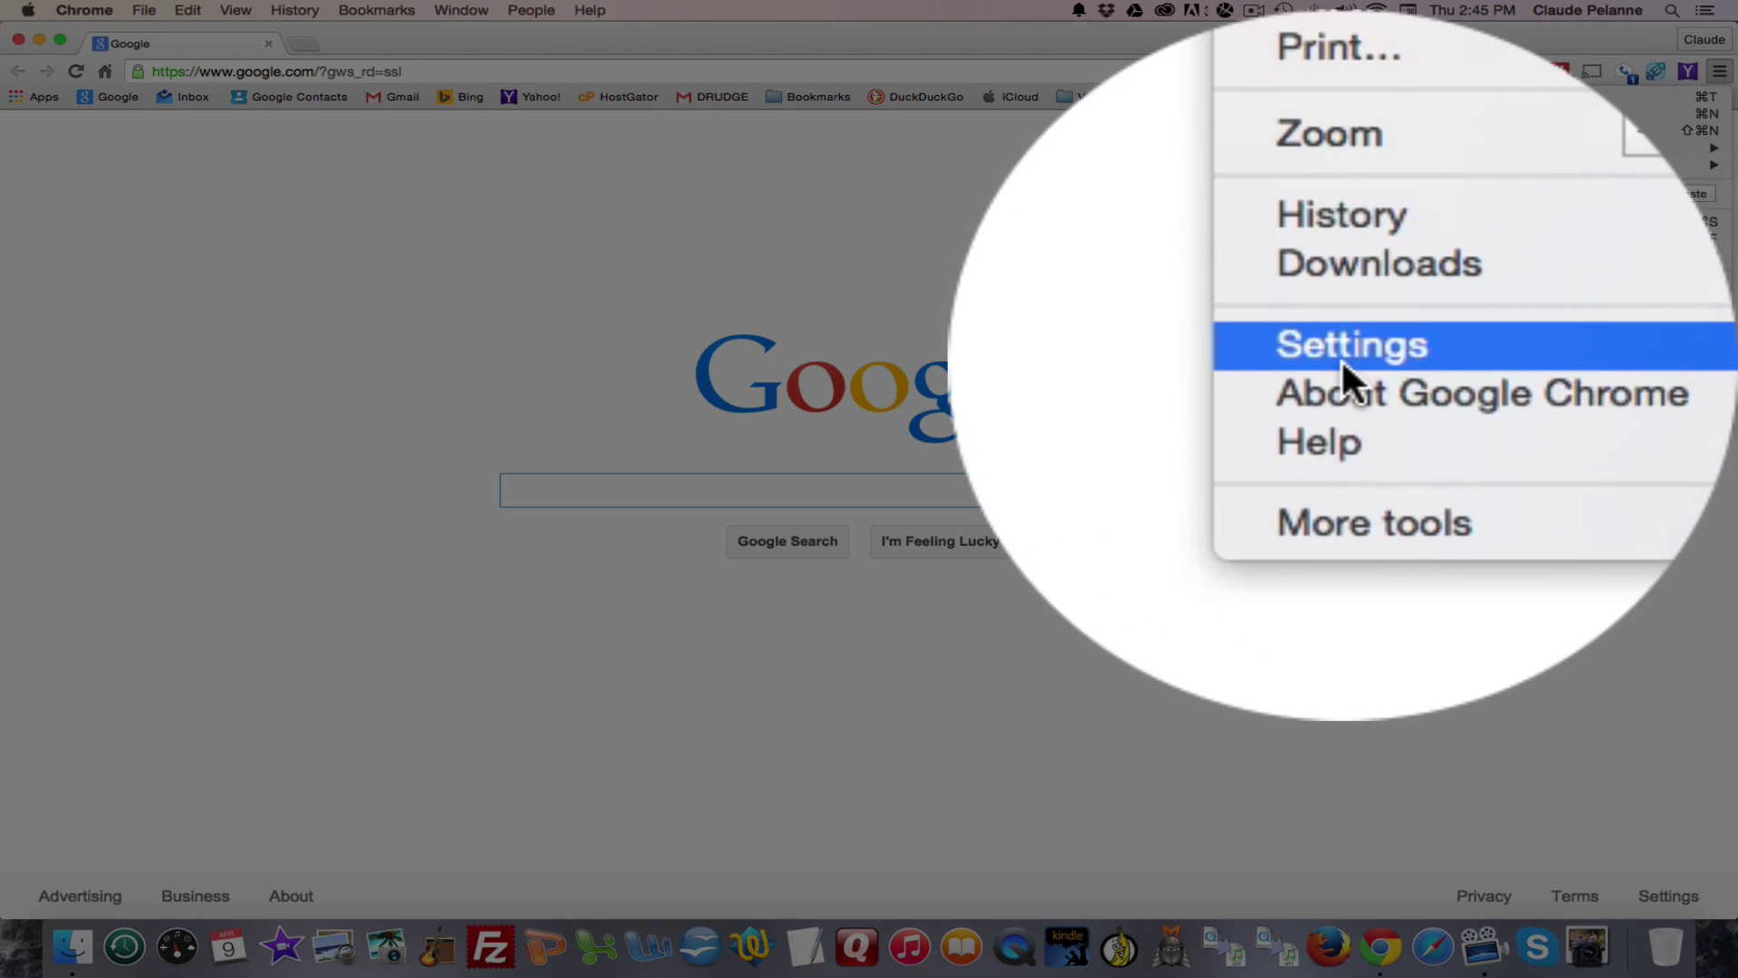
left_click(1341, 358)
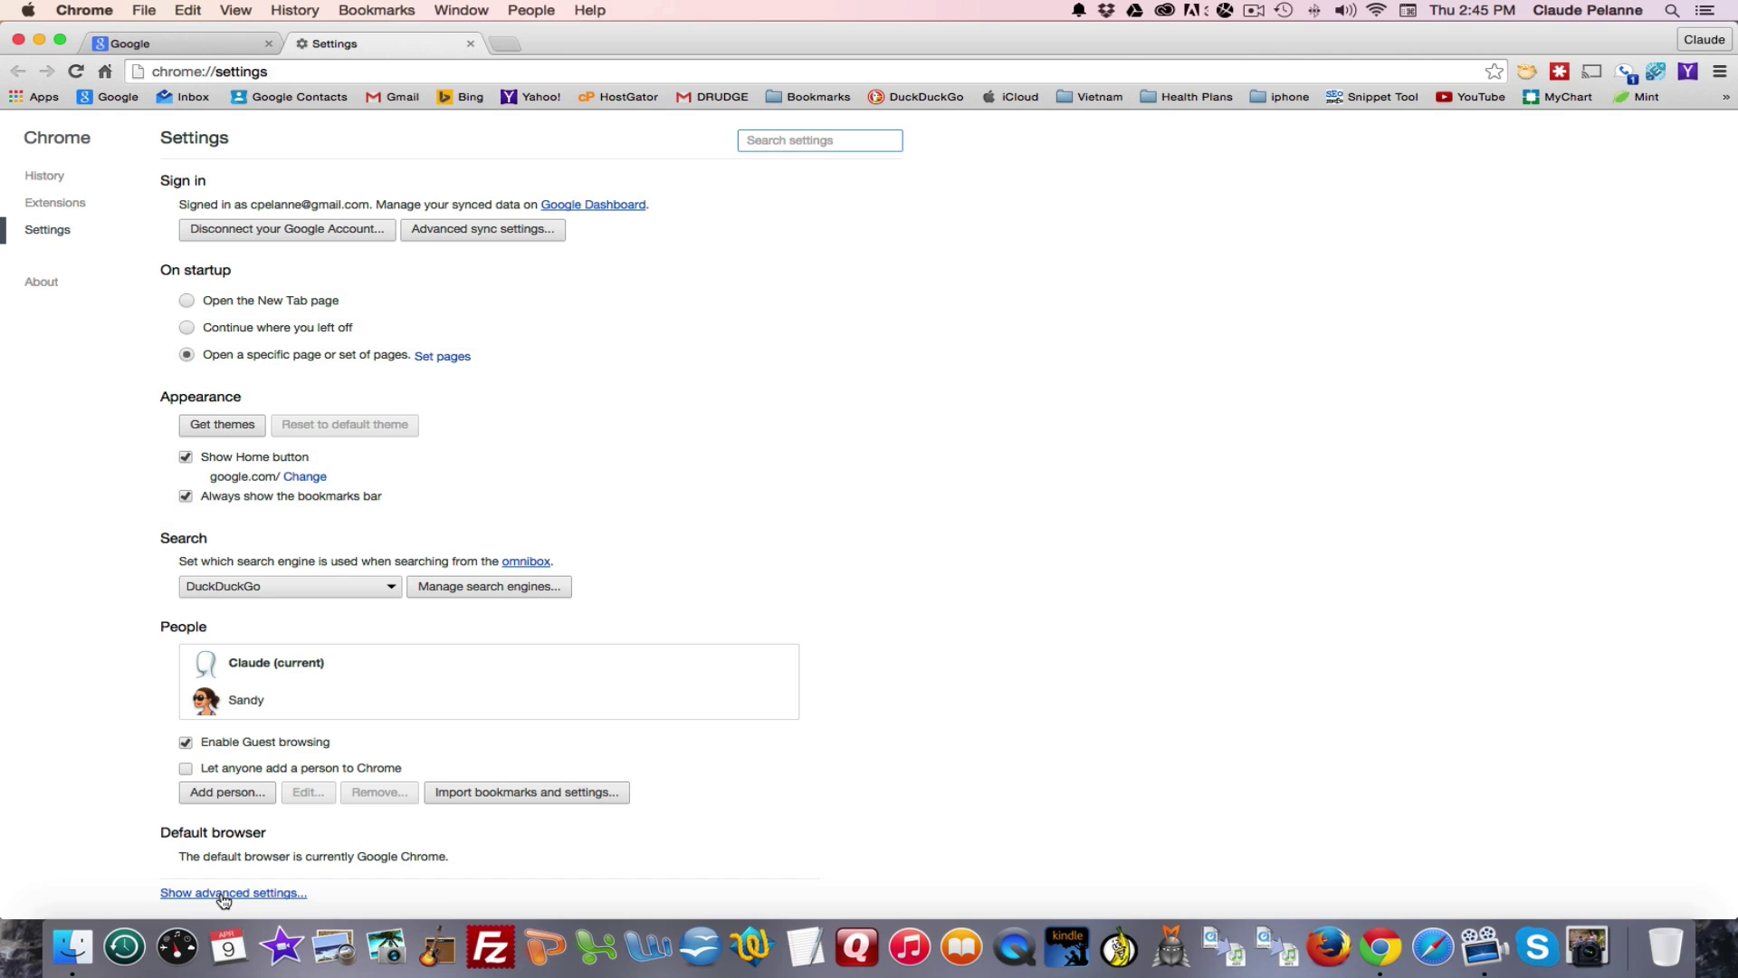
Expand 'Show advanced settings...' to reveal the Passwords and forms section
left_click(222, 897)
scroll(241, 883, "down", 3)
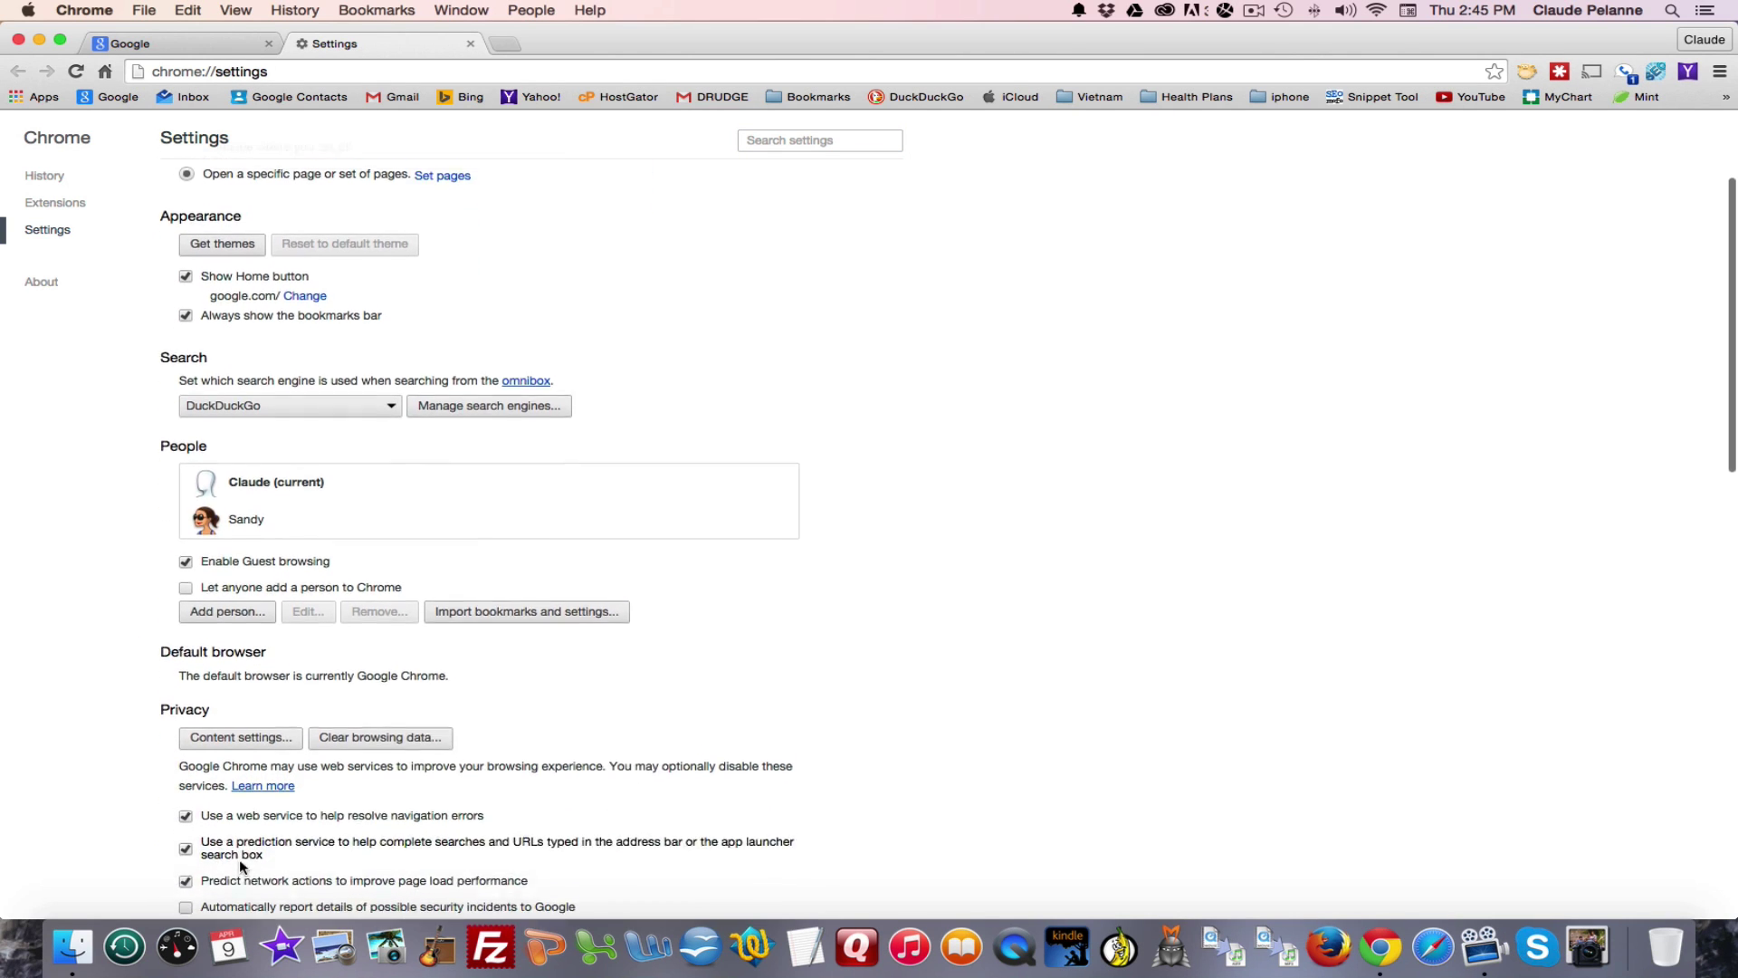
scroll(235, 870, "down", 3)
scroll(544, 815, "down", 3)
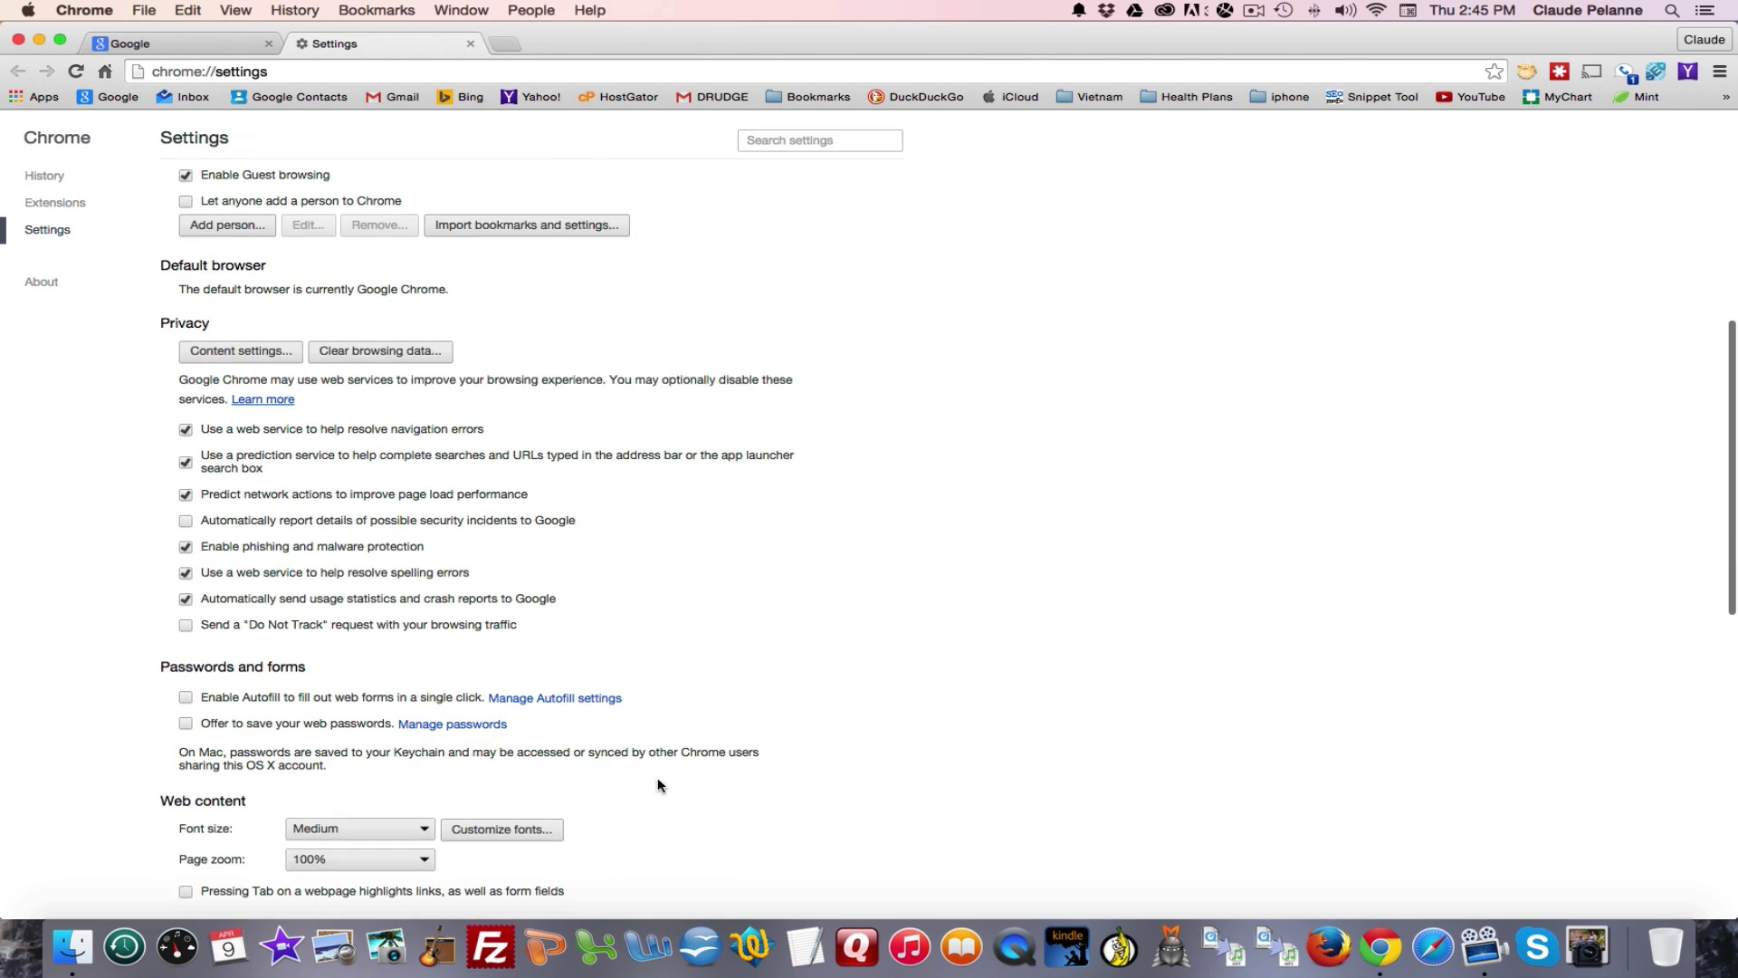
scroll(657, 777, "down", 2)
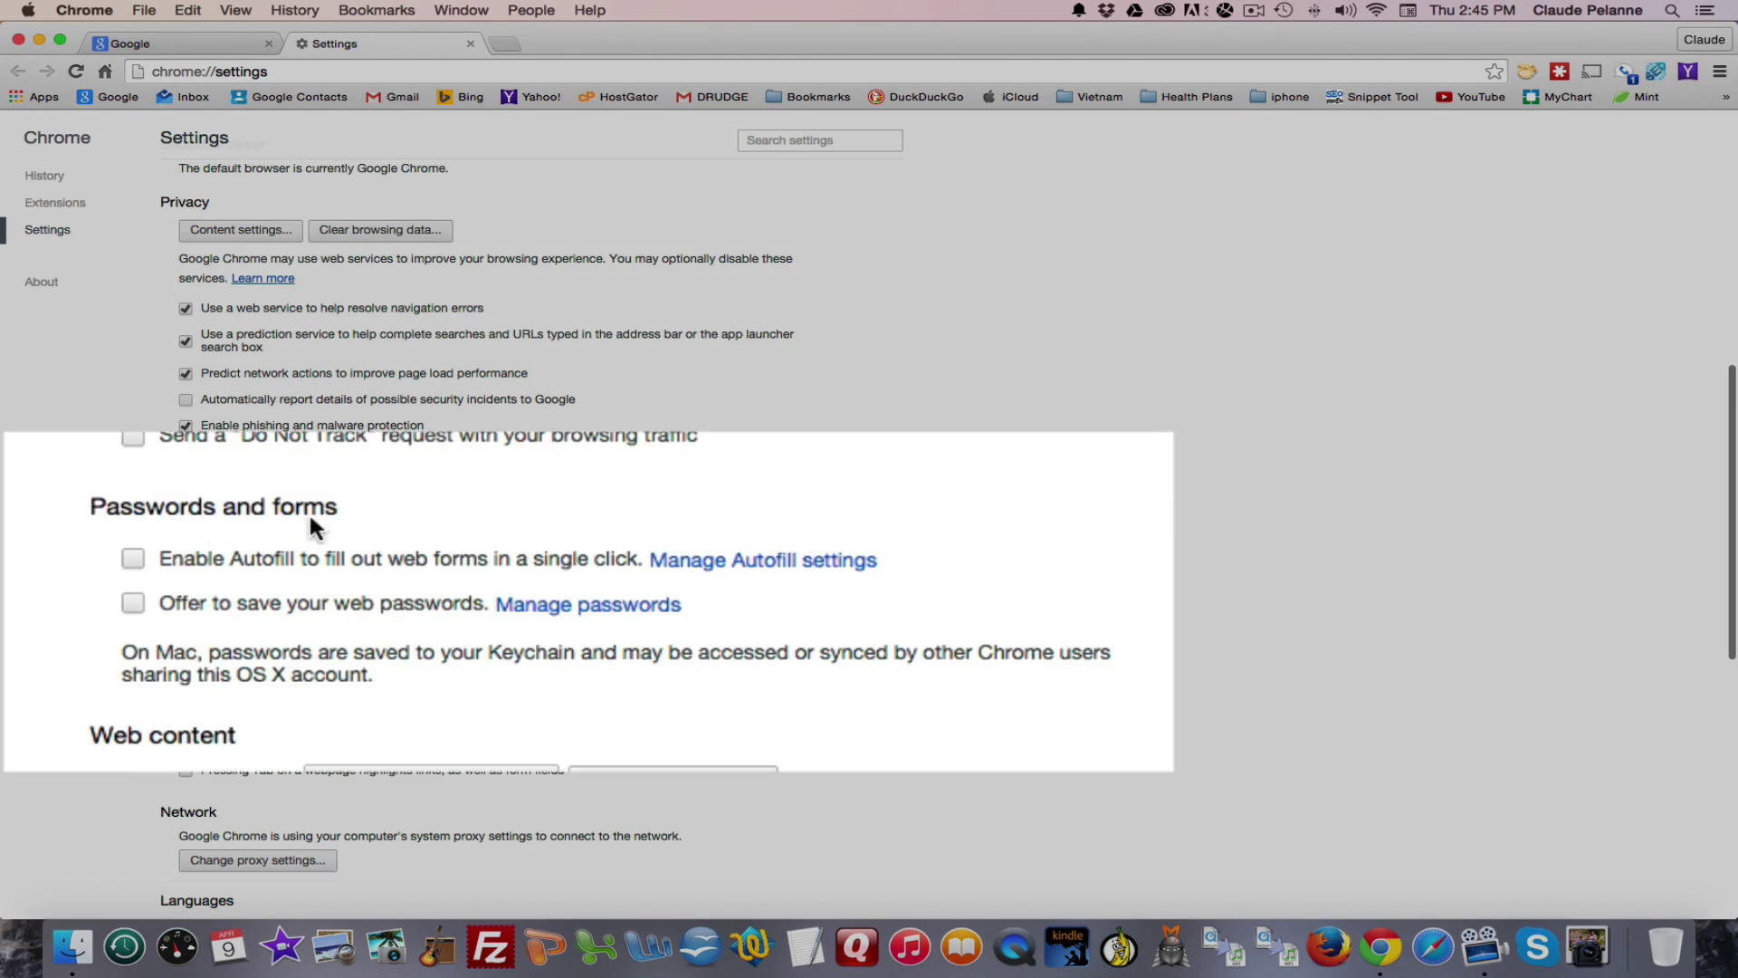
left_click(130, 557)
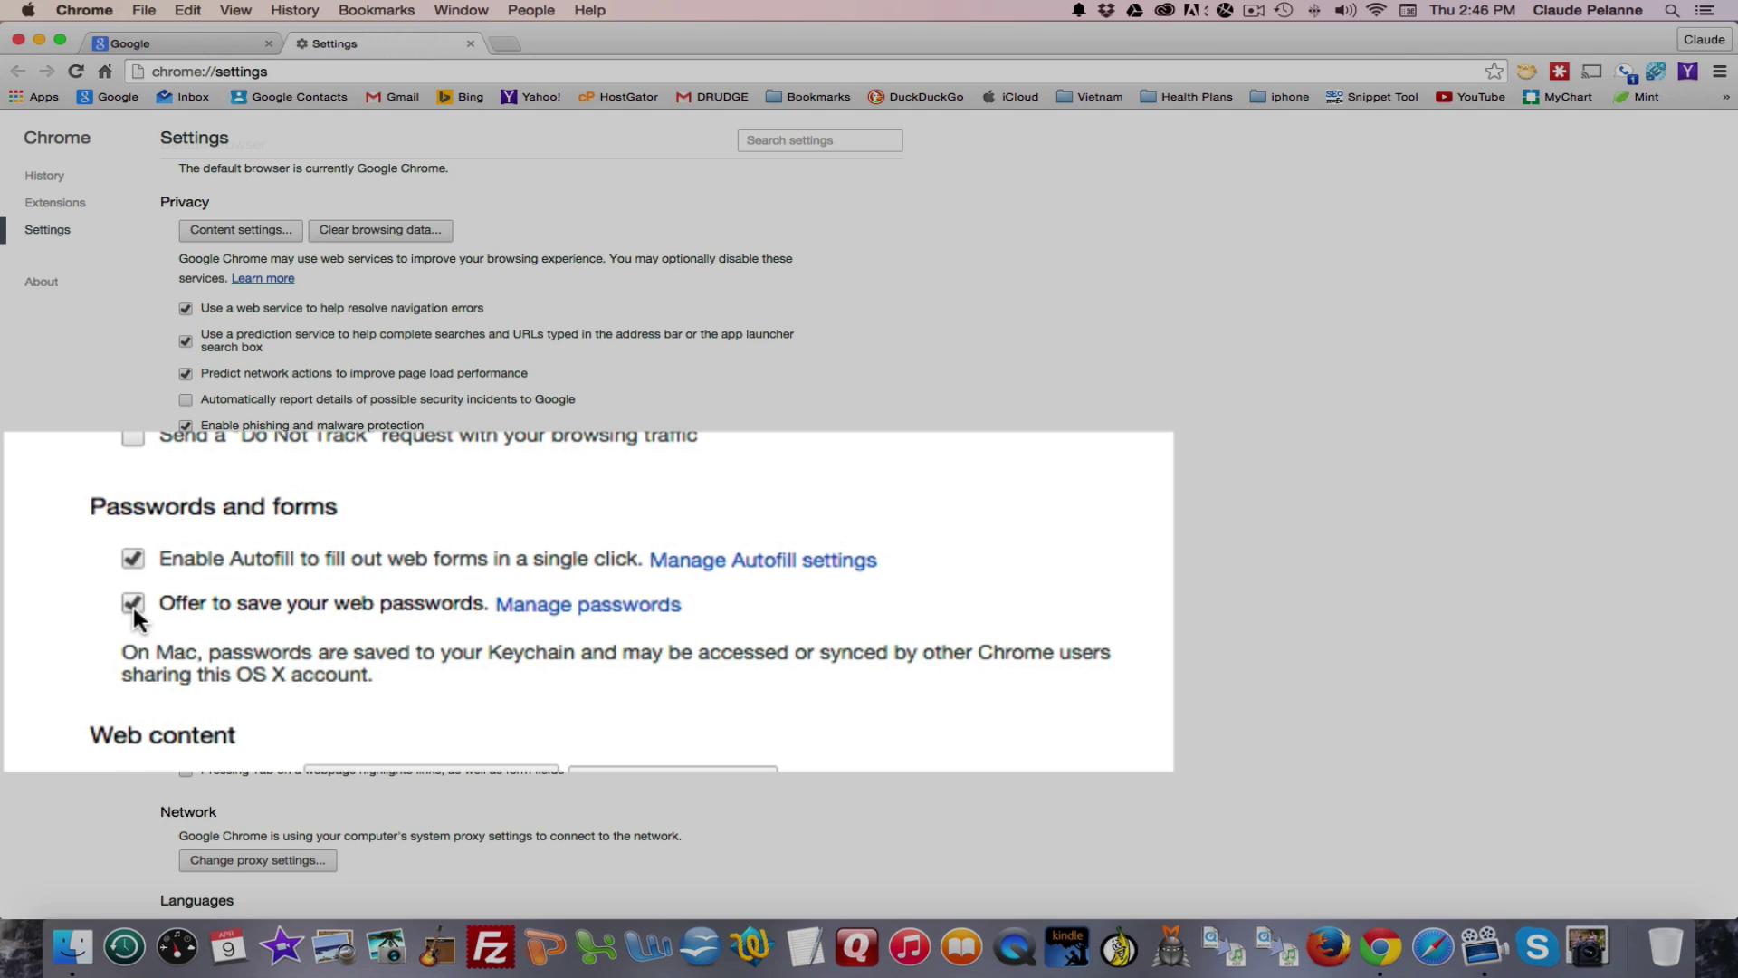
left_click(133, 603)
left_click(134, 557)
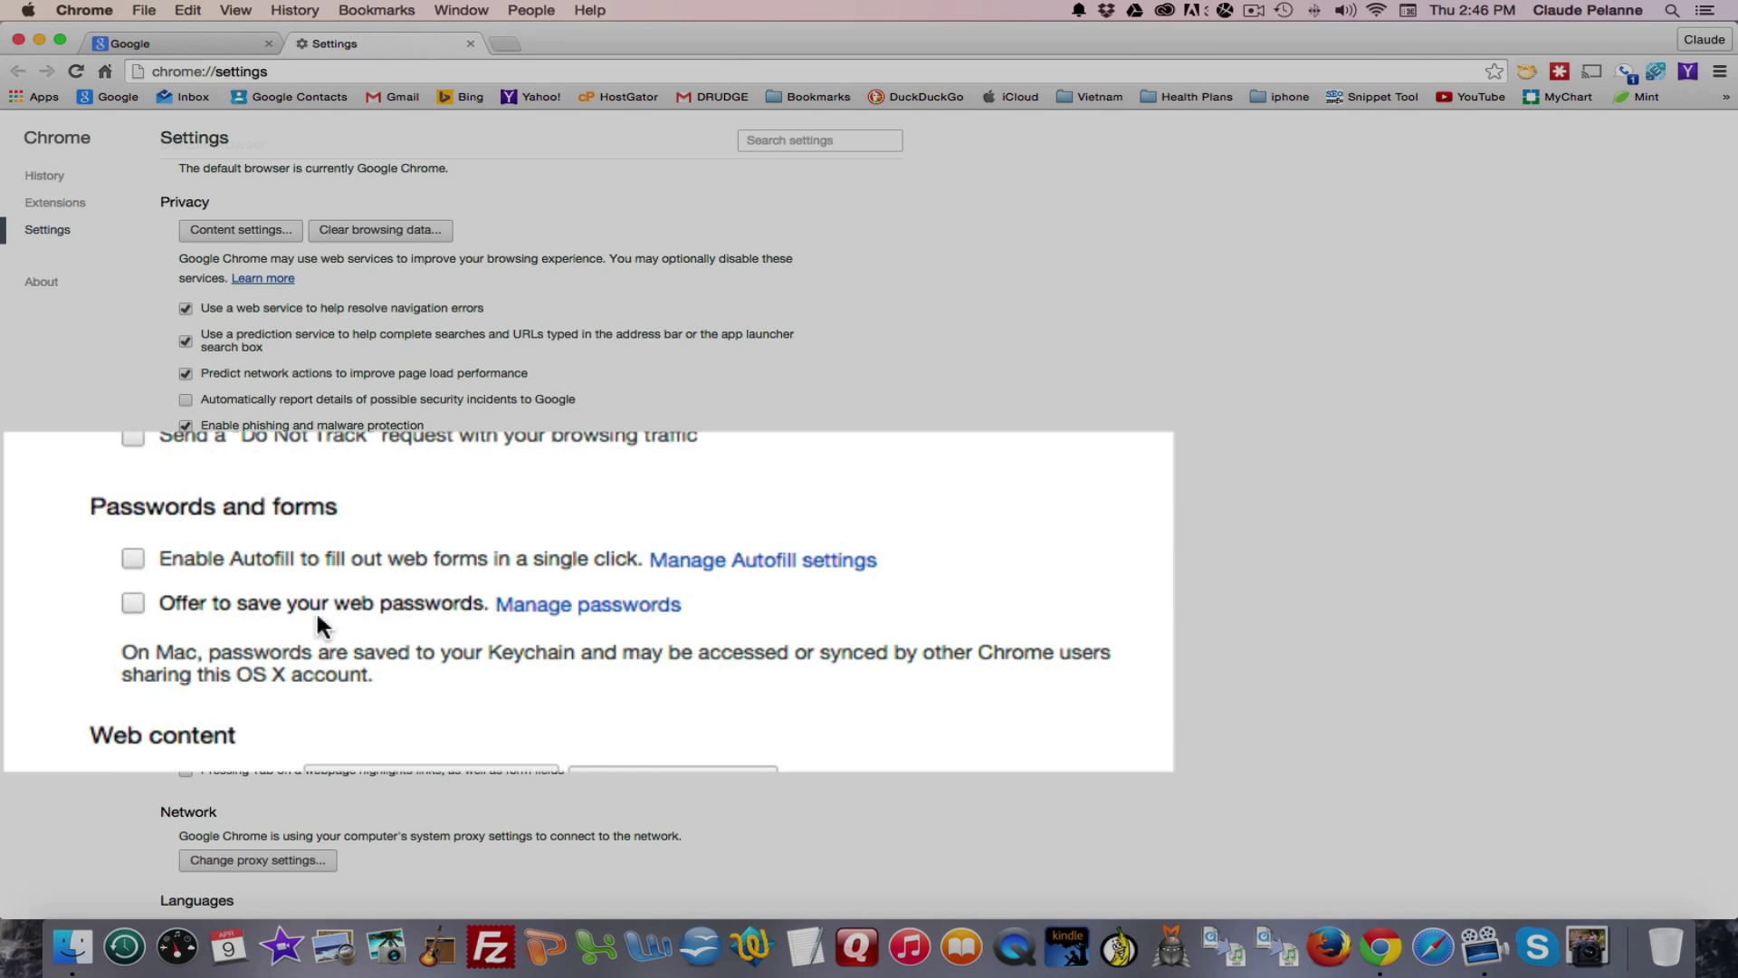
left_click(595, 611)
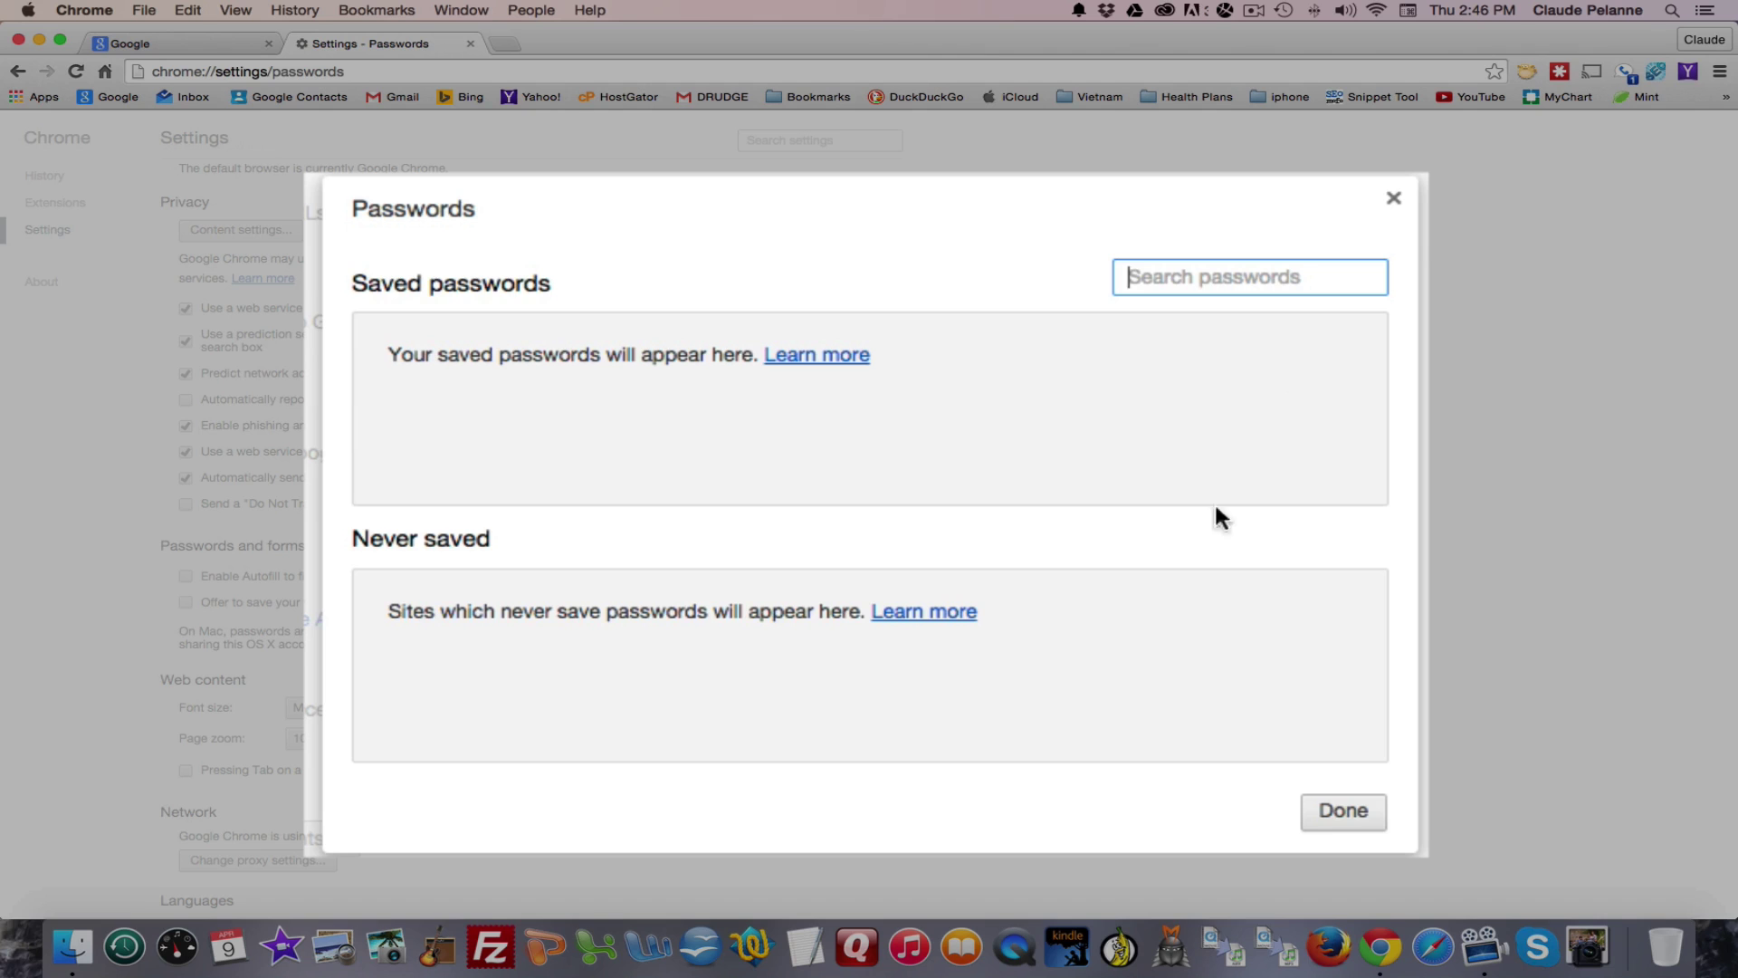
left_click(1351, 812)
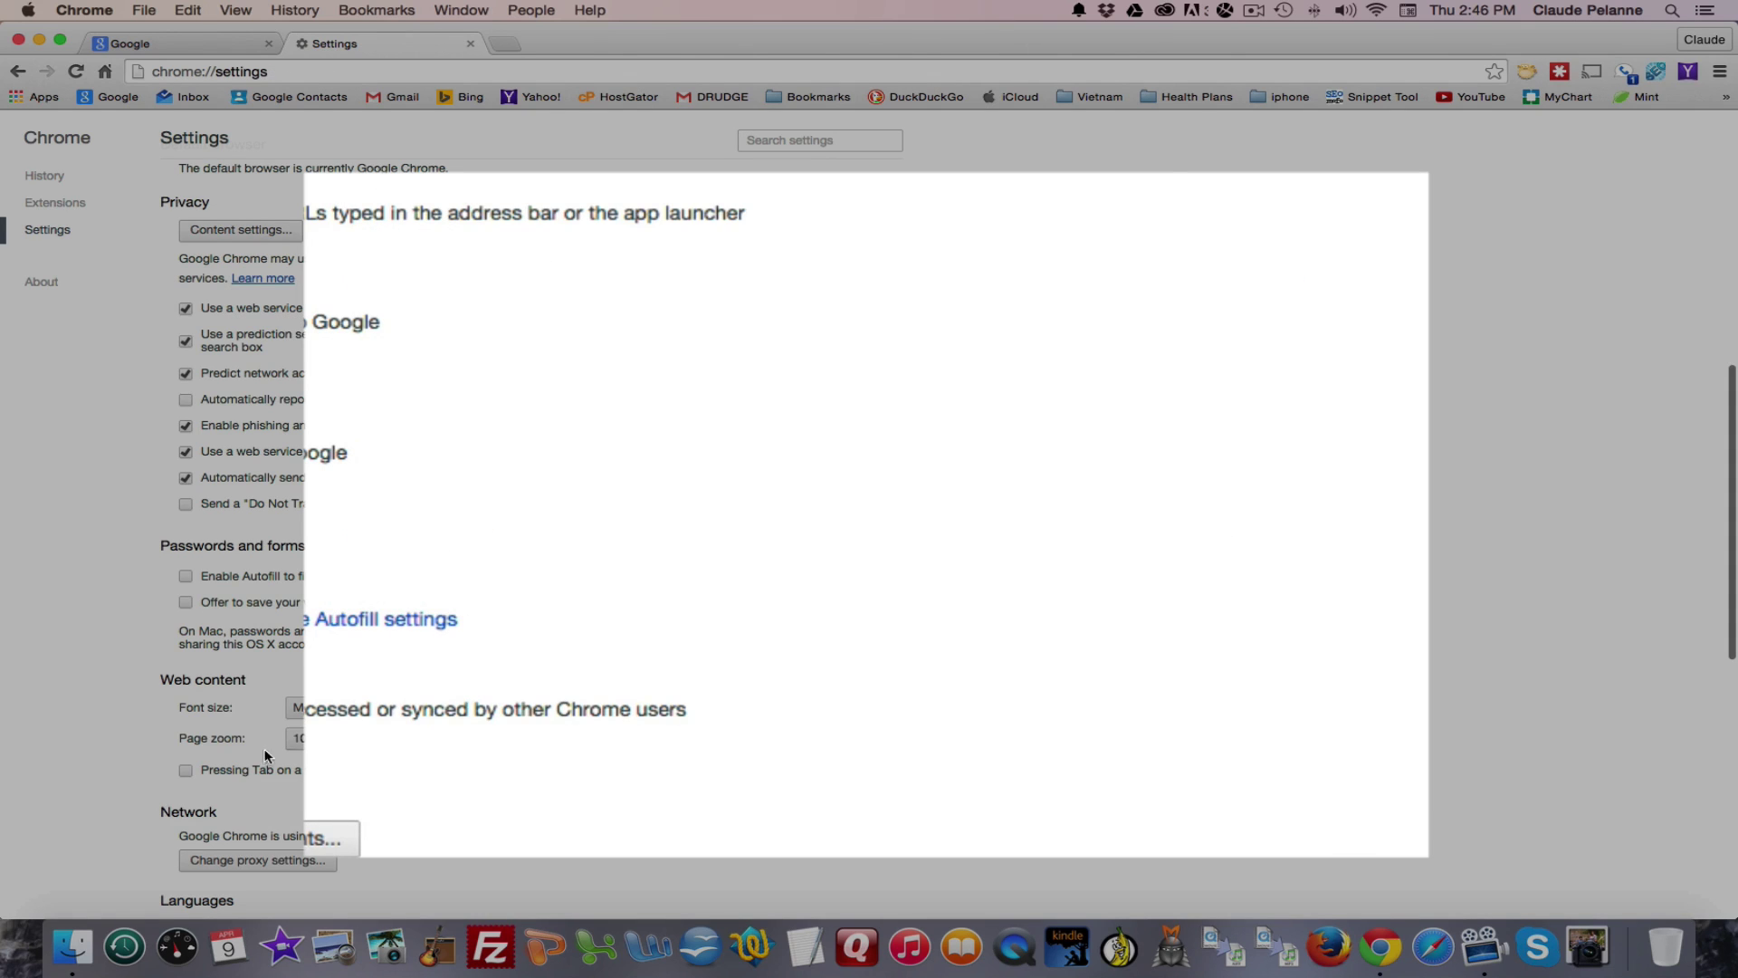